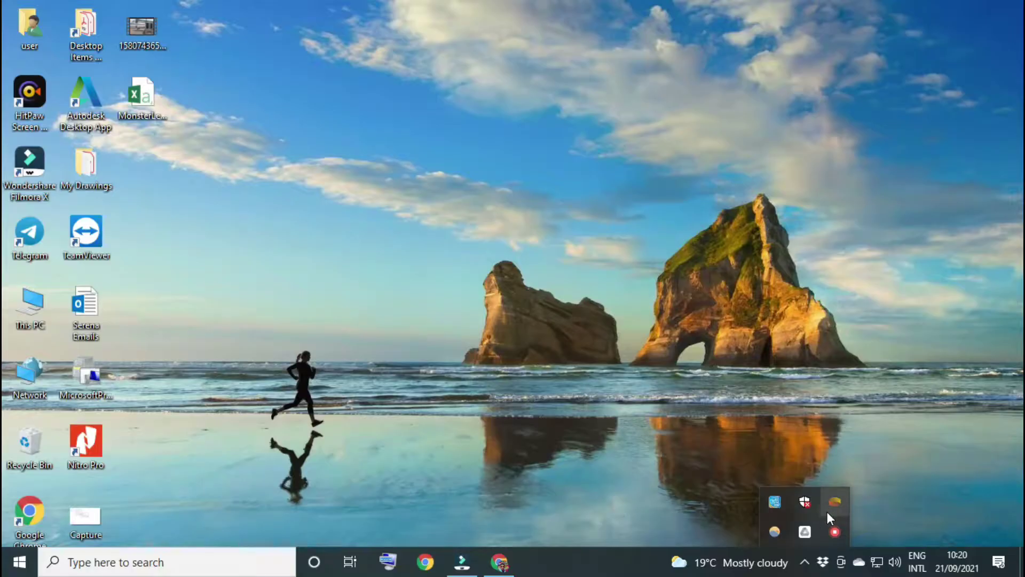
# - Bring up the AutoCAD article in Chrome, scroll to Method 03 and search it for 'revo'
pyautogui.click(665, 458)
pyautogui.click(495, 565)
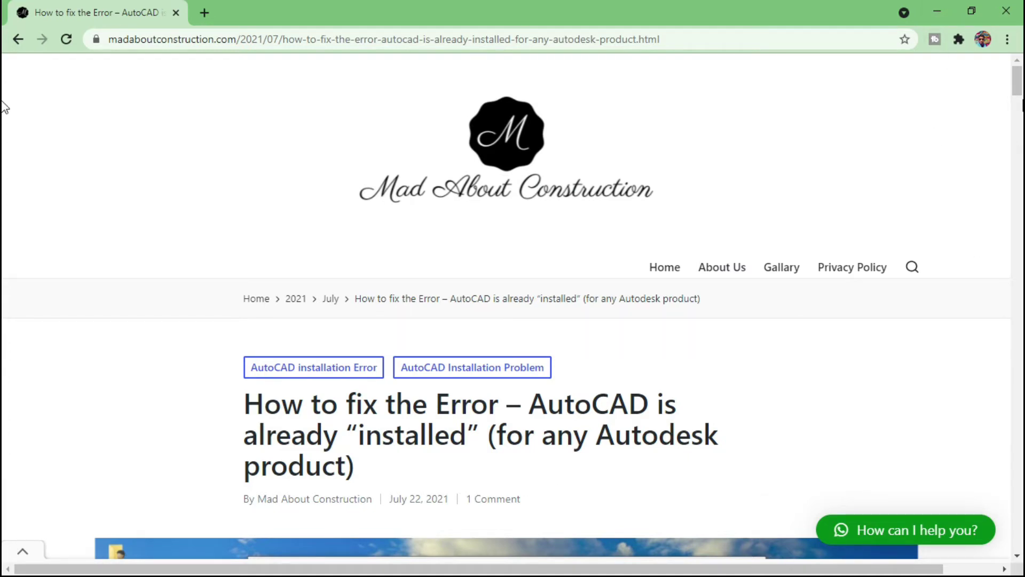
pyautogui.scroll(-8, 3, 94)
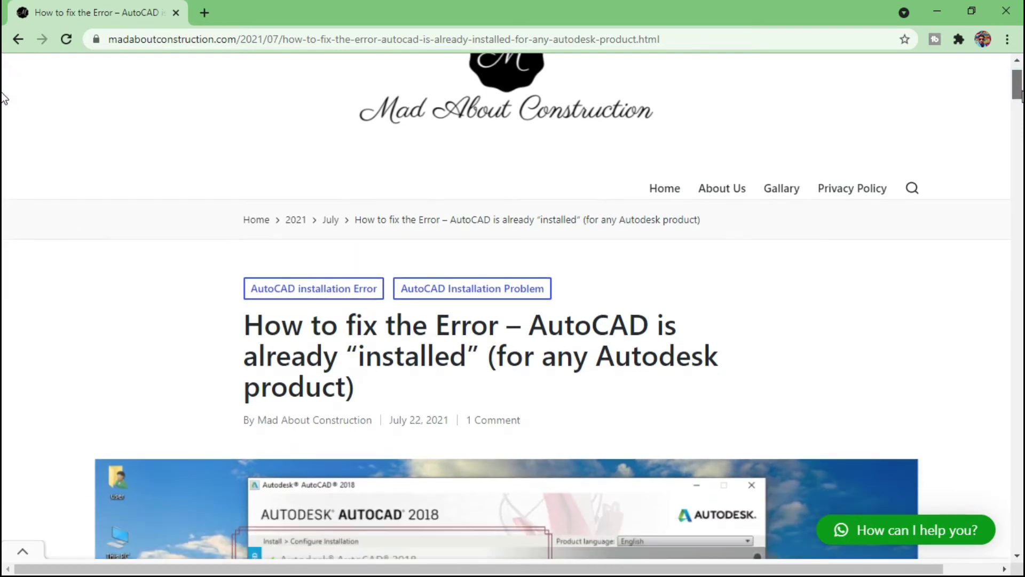
pyautogui.scroll(-20, 4, 119)
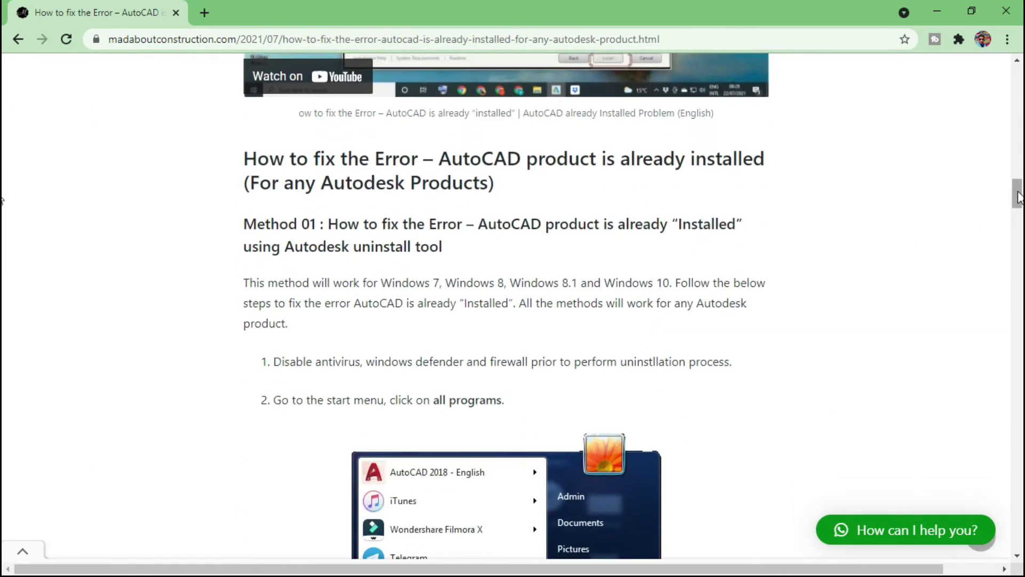
pyautogui.moveTo(1017, 192); pyautogui.dragTo(999, 389)
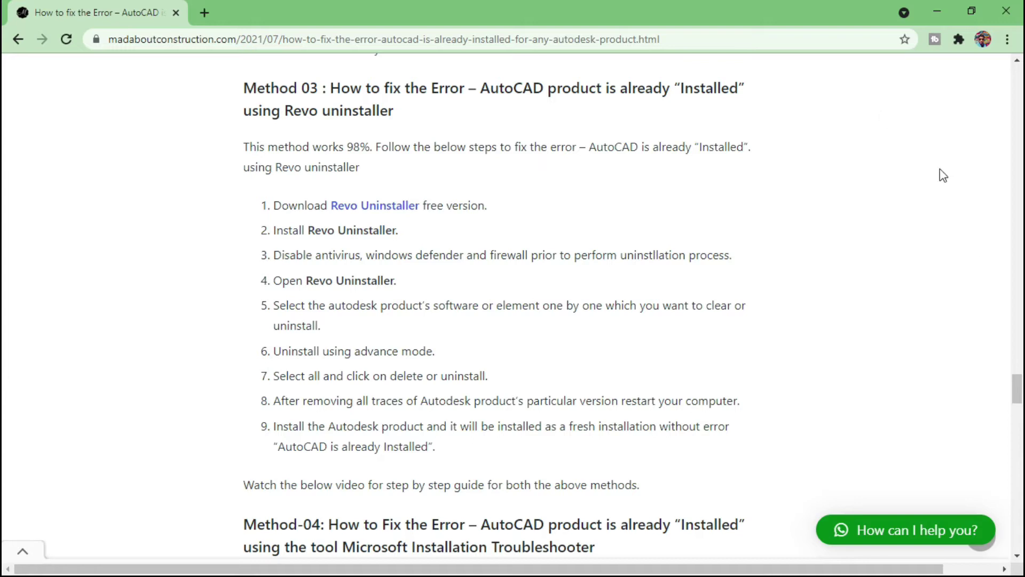
pyautogui.hotkey('ctrl', 'f')
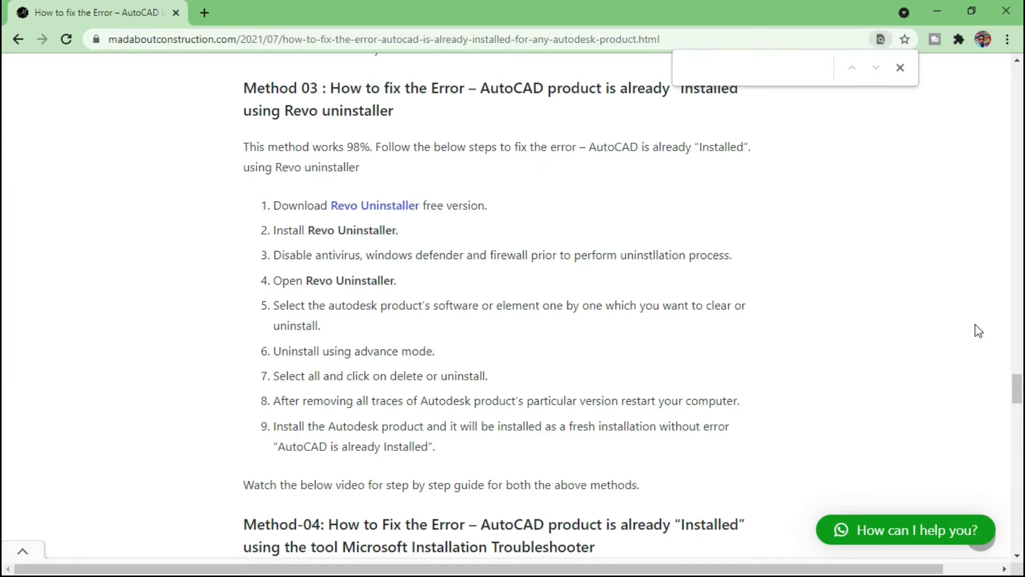
pyautogui.write('revosetup (1')
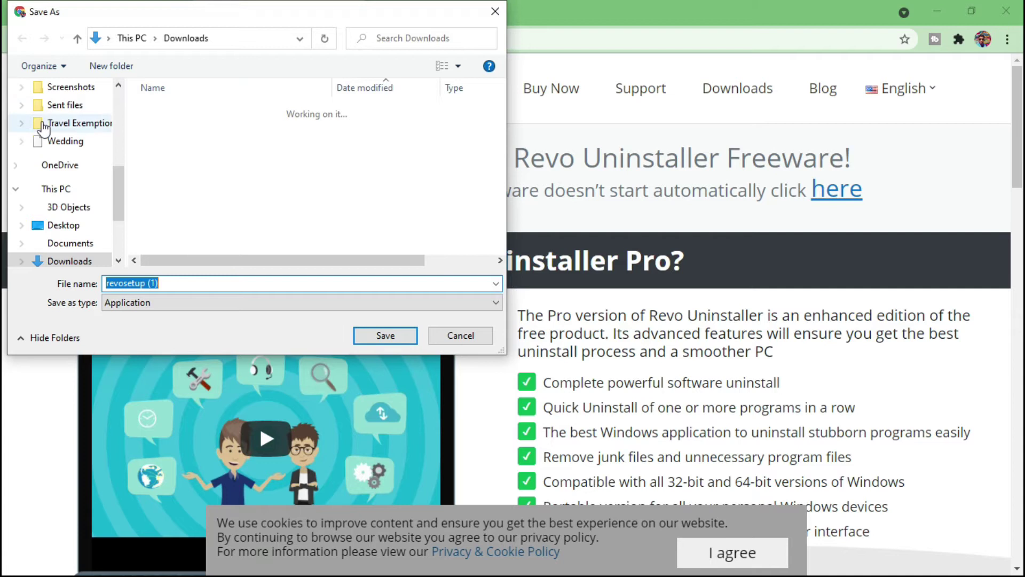
# - Save revosetup (1) to the Desktop, then minimize Chrome
pyautogui.moveTo(117, 181); pyautogui.dragTo(130, 107)
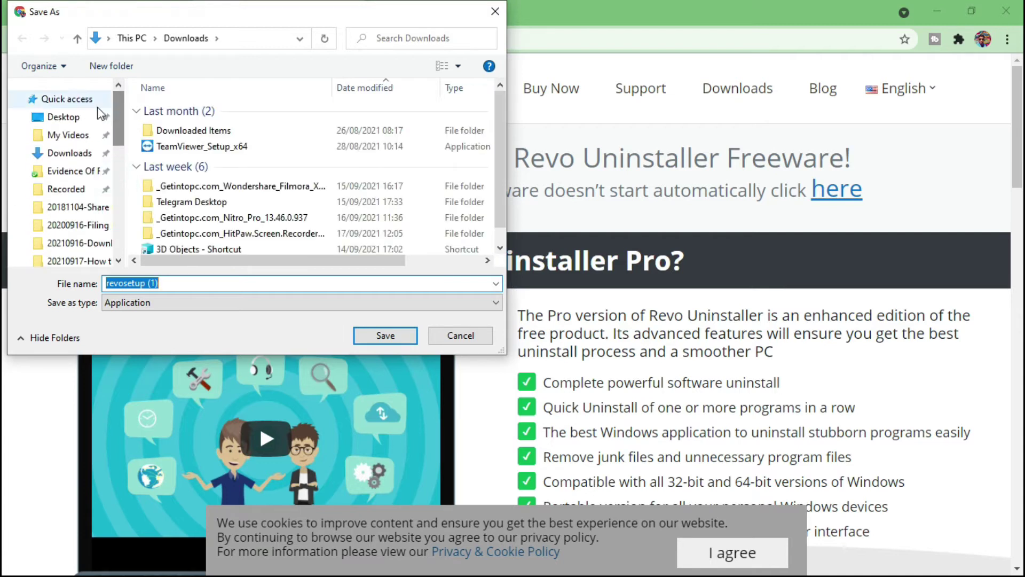
pyautogui.click(63, 117)
pyautogui.click(366, 334)
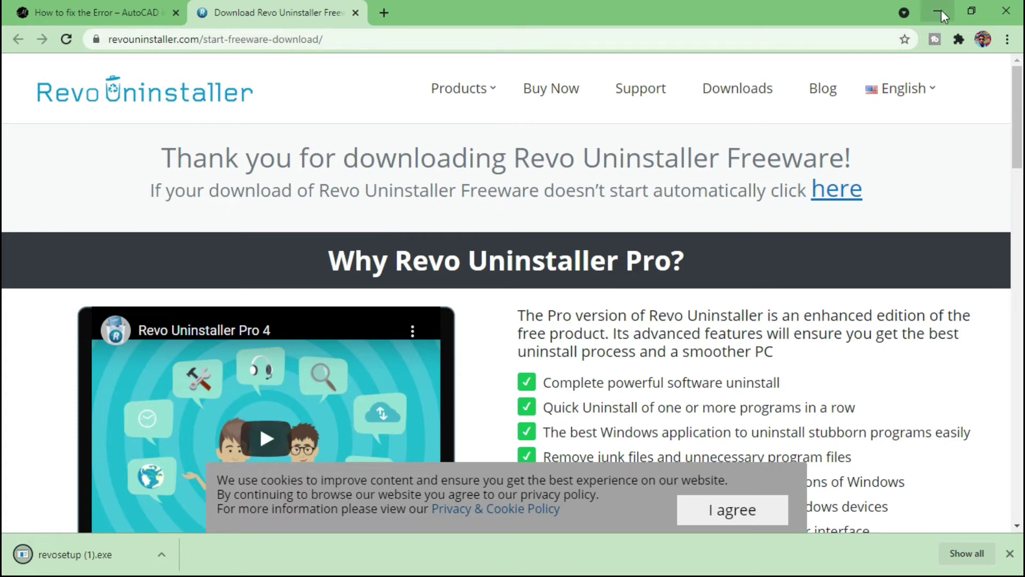
pyautogui.click(941, 11)
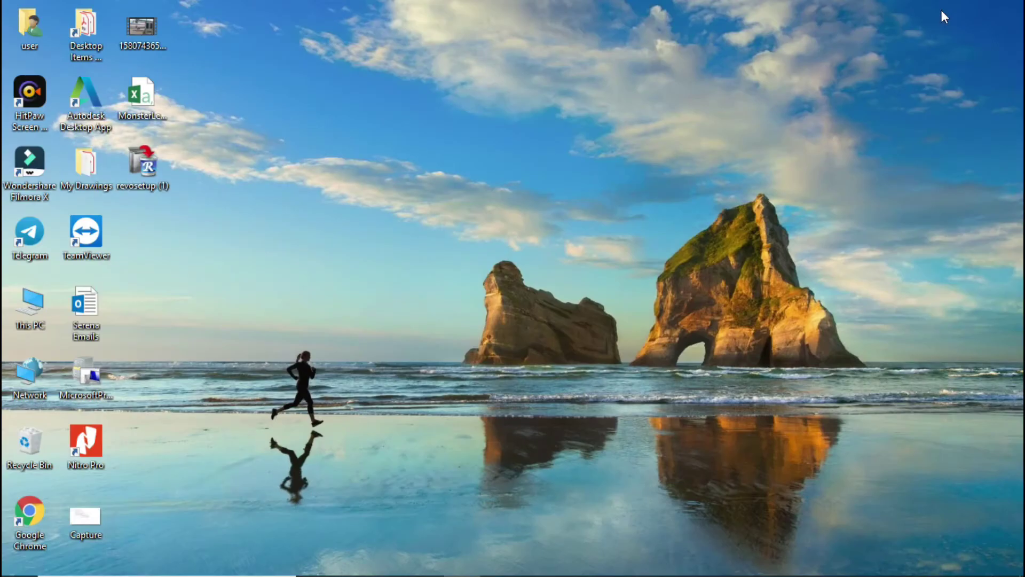
# - Install Revo Uninstaller 2.3.0 as administrator in English, with defaults and a desktop shortcut, and launch it
pyautogui.rightClick(152, 159)
pyautogui.click(199, 152)
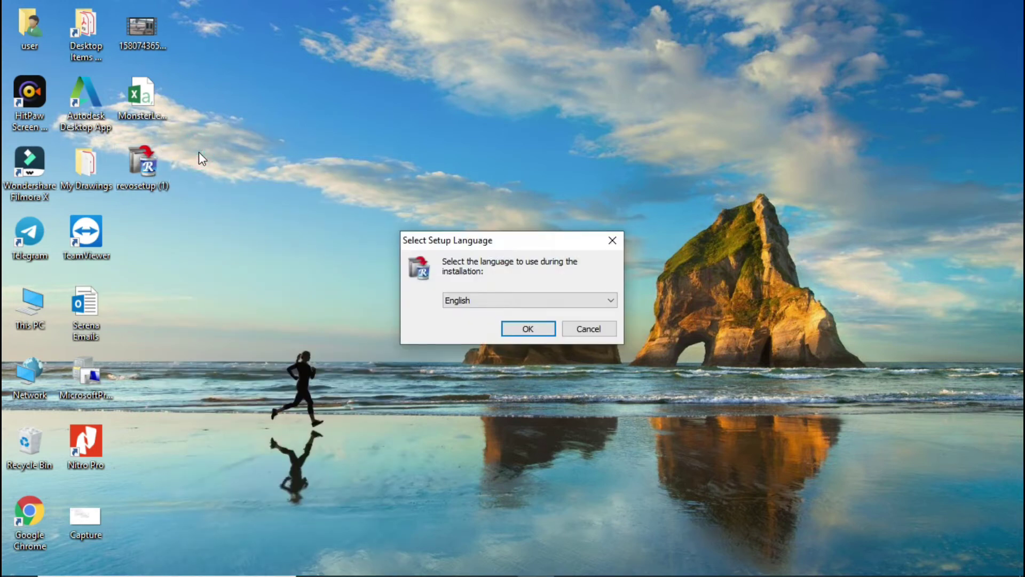
pyautogui.click(526, 329)
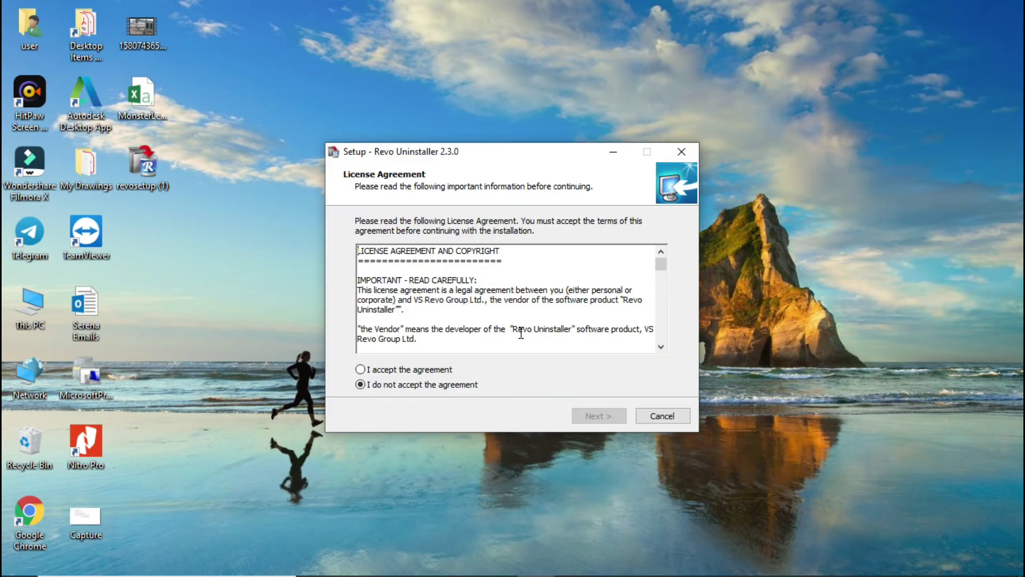
pyautogui.click(422, 370)
pyautogui.click(585, 416)
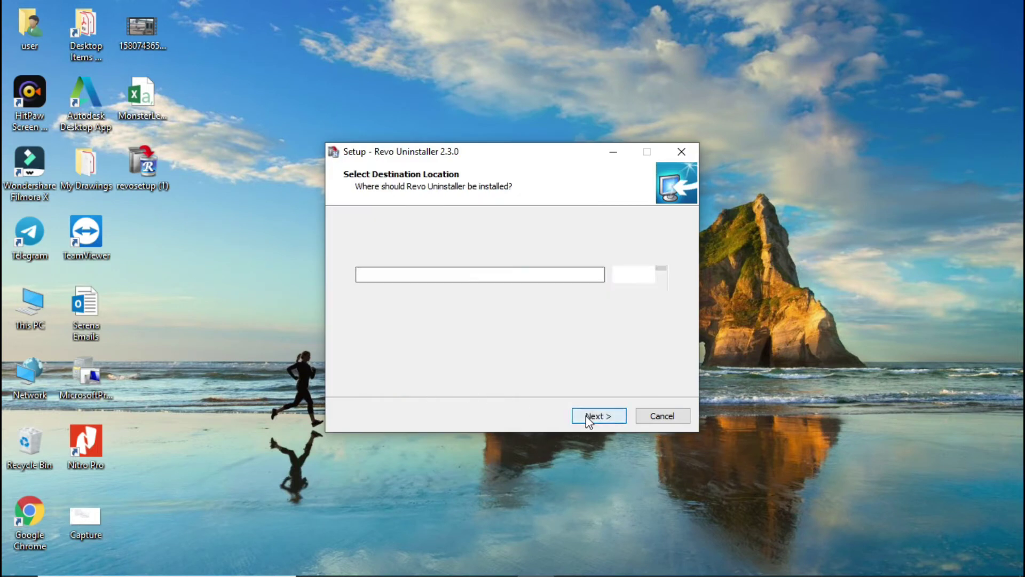
pyautogui.click(585, 416)
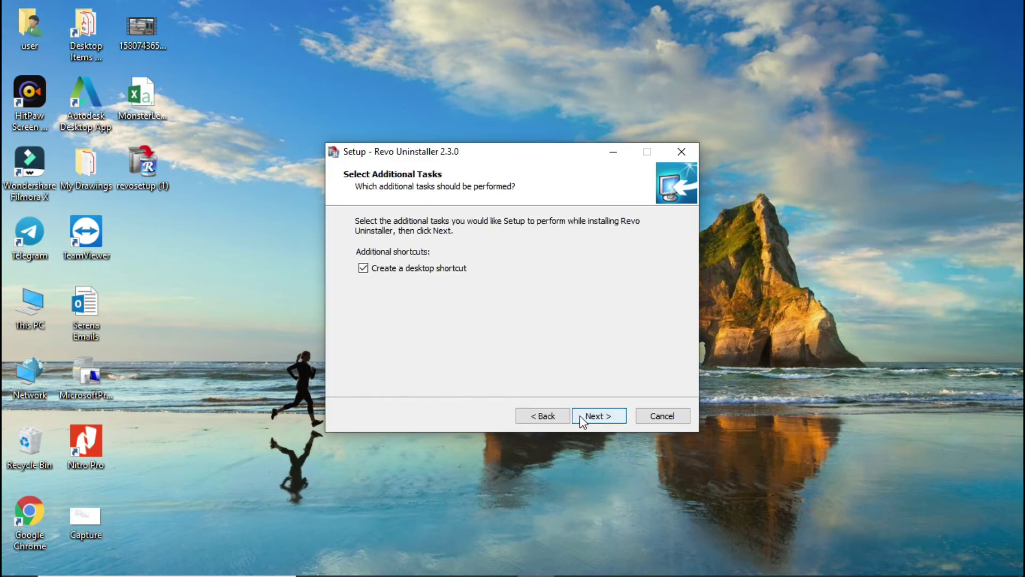
pyautogui.click(591, 419)
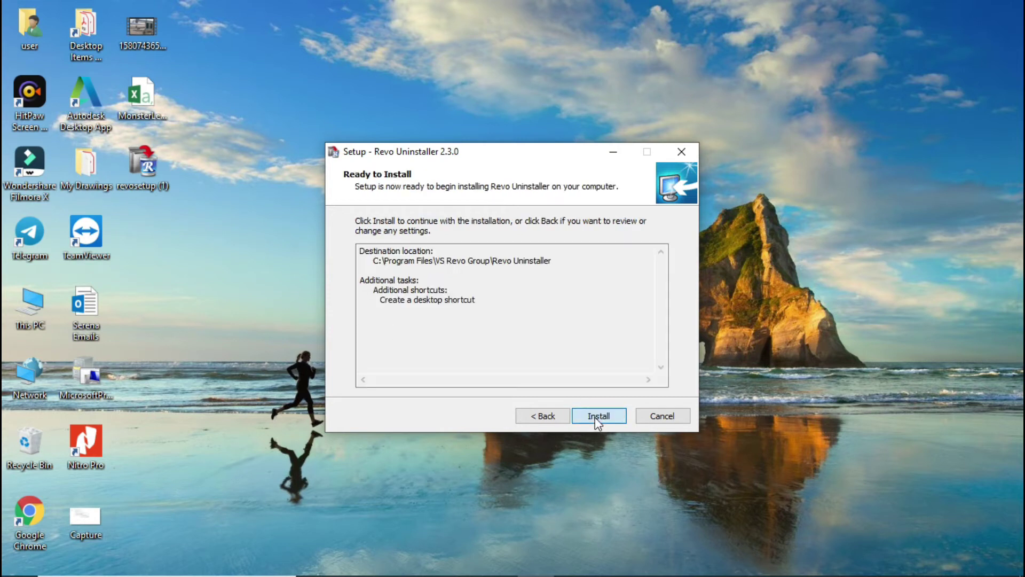
pyautogui.click(590, 418)
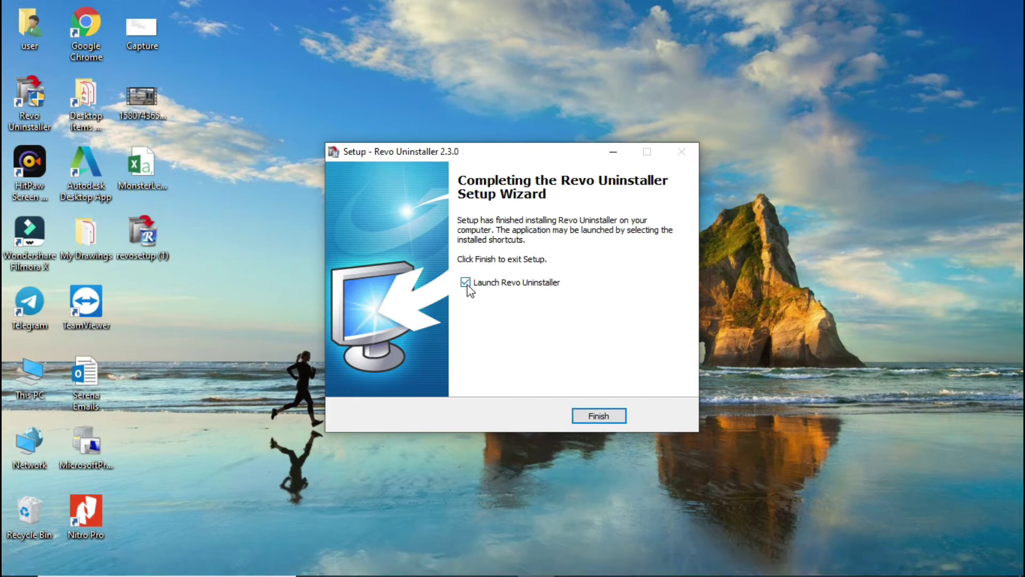
pyautogui.click(582, 417)
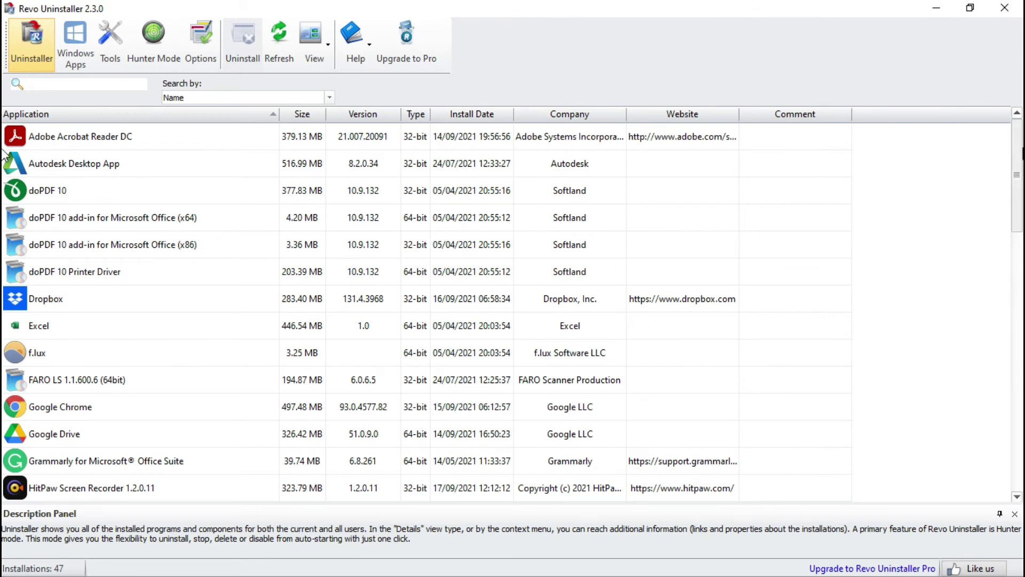
# - Uninstall Autodesk Desktop App without a restore point in Advanced mode, dismissing the still-running error
pyautogui.click(54, 170)
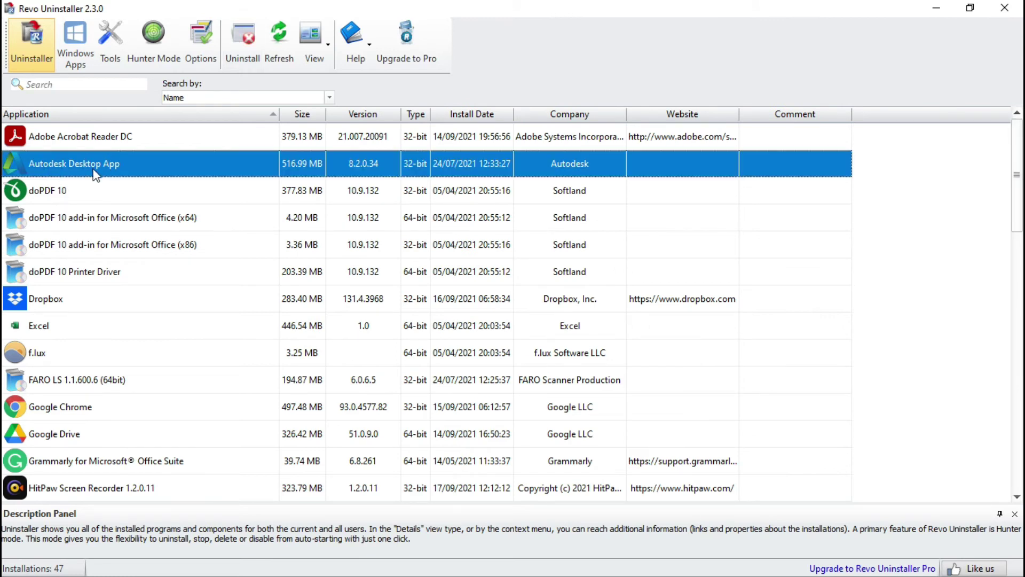
pyautogui.click(245, 50)
pyautogui.click(255, 378)
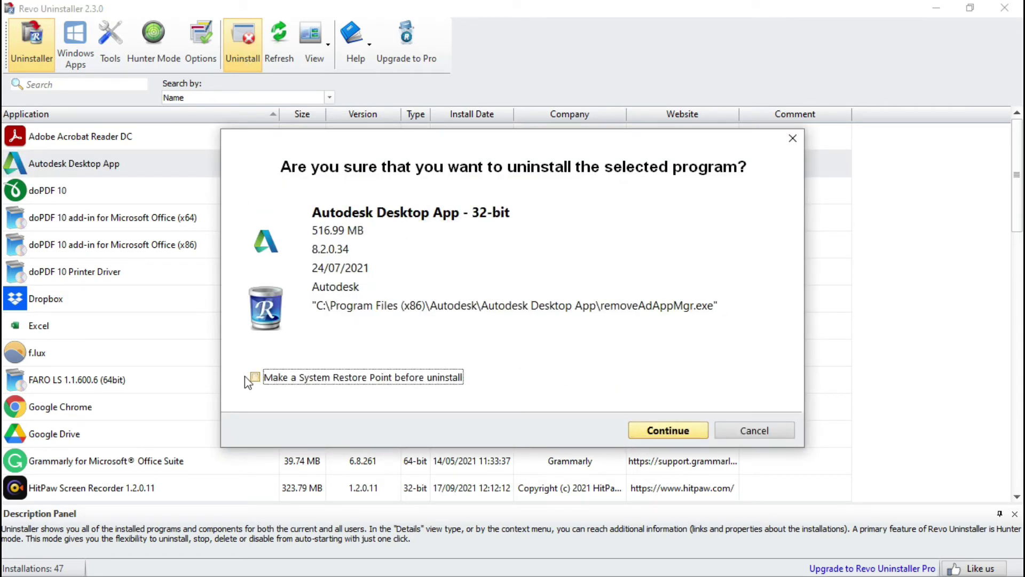
pyautogui.click(667, 430)
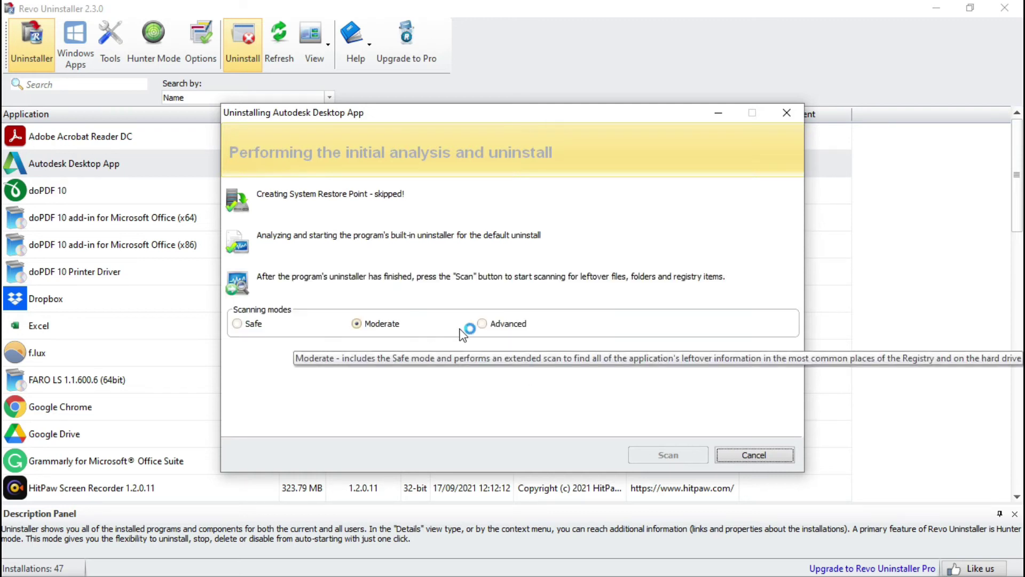
pyautogui.click(483, 324)
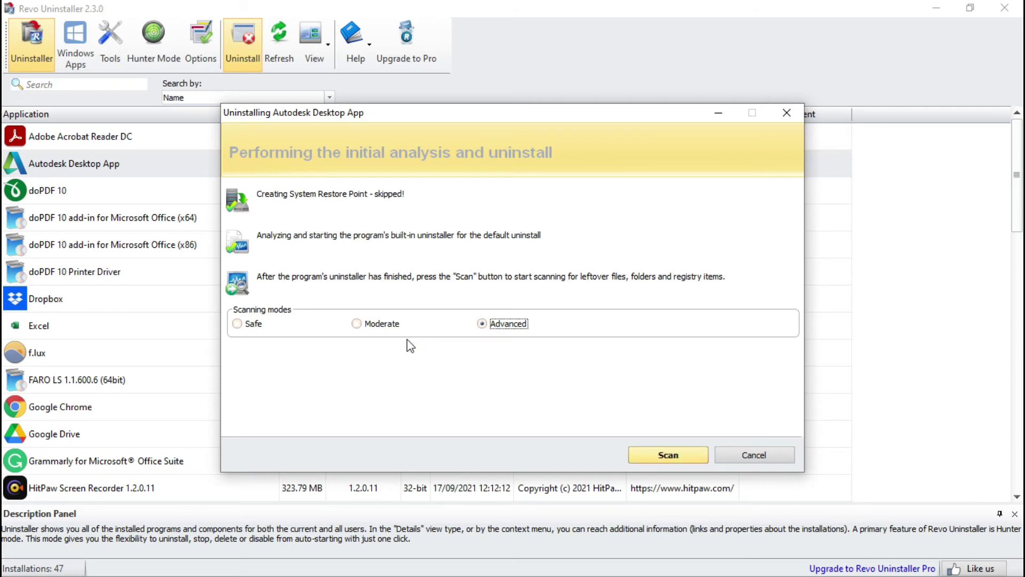
pyautogui.click(551, 350)
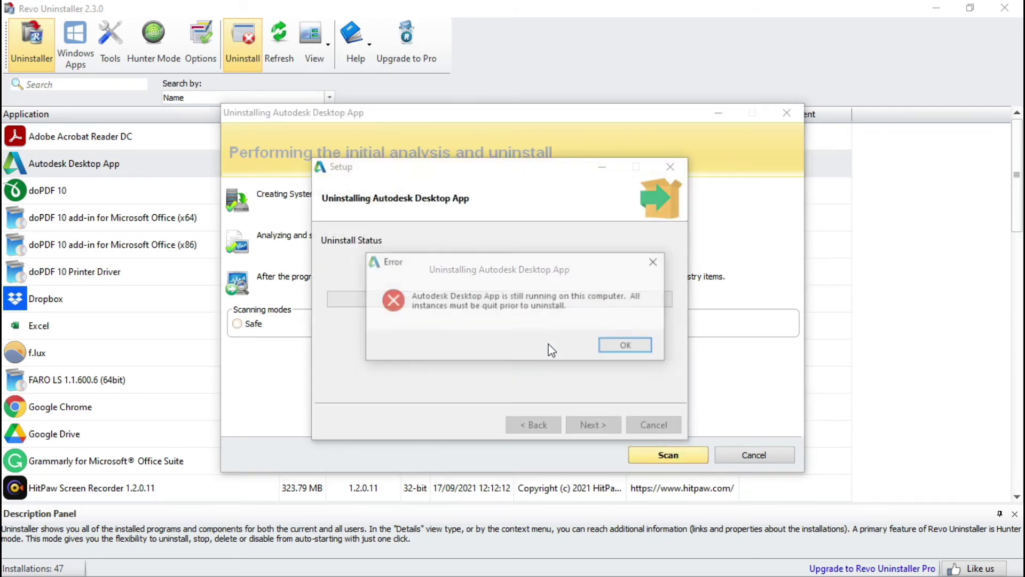
pyautogui.click(611, 346)
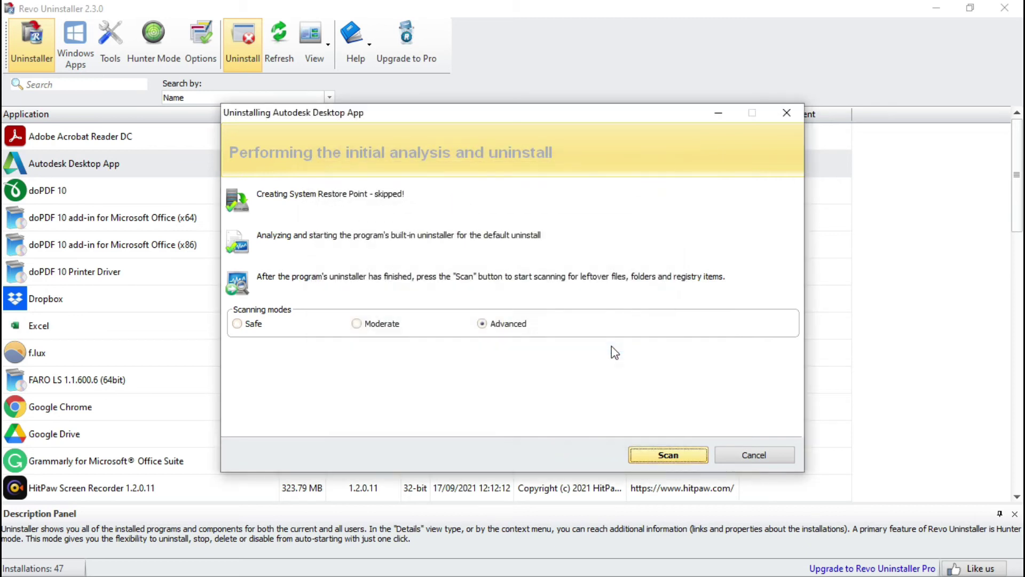
# - Scan for leftovers and delete all Autodesk registry items (8 keys, 50 values)
pyautogui.click(646, 457)
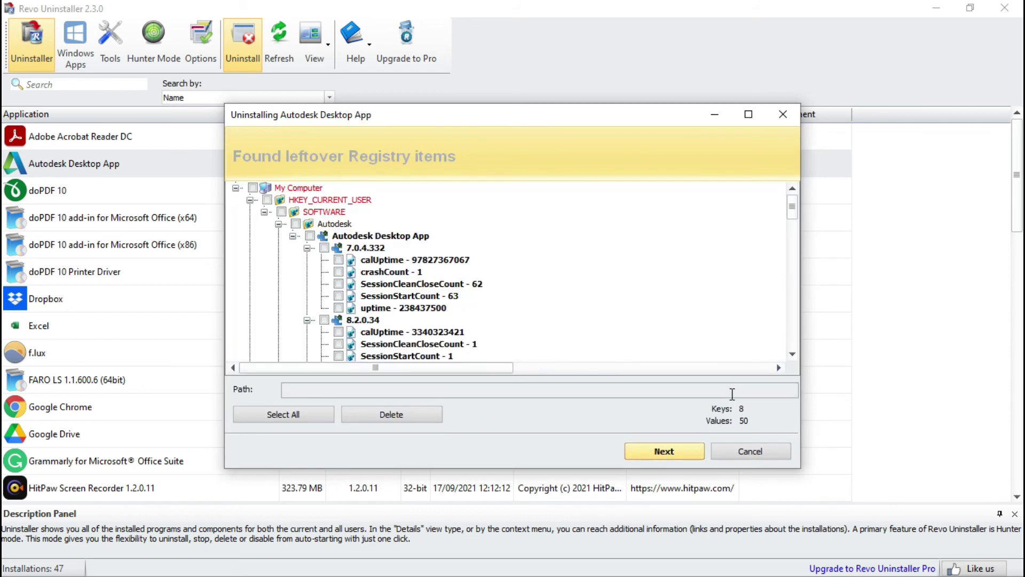
pyautogui.click(317, 413)
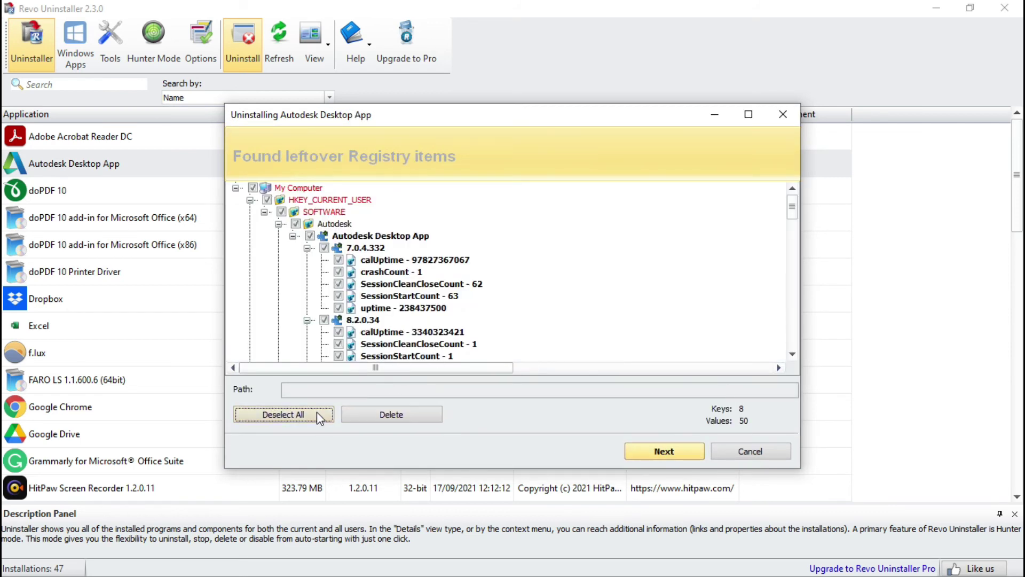
pyautogui.click(393, 415)
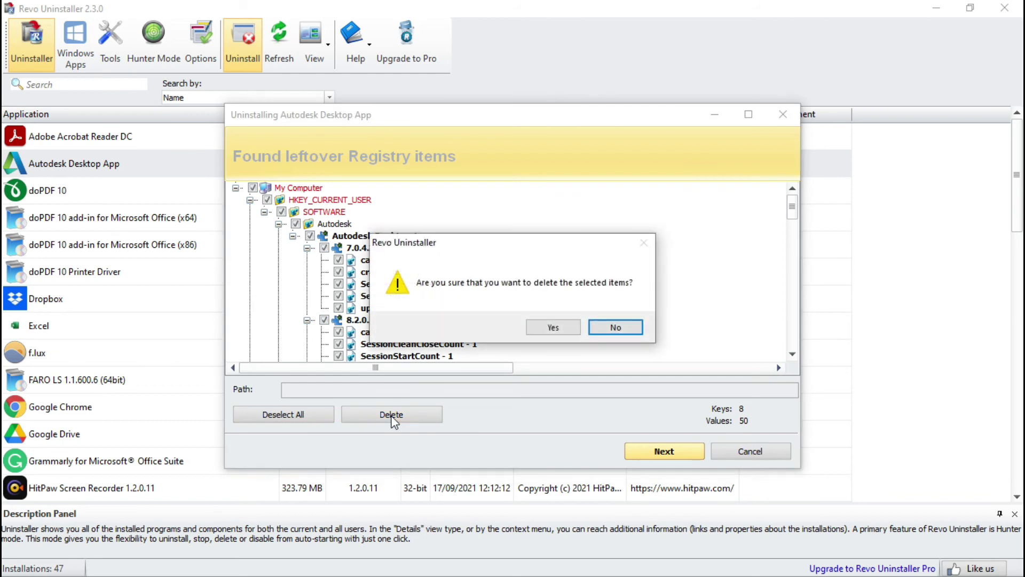
pyautogui.click(574, 328)
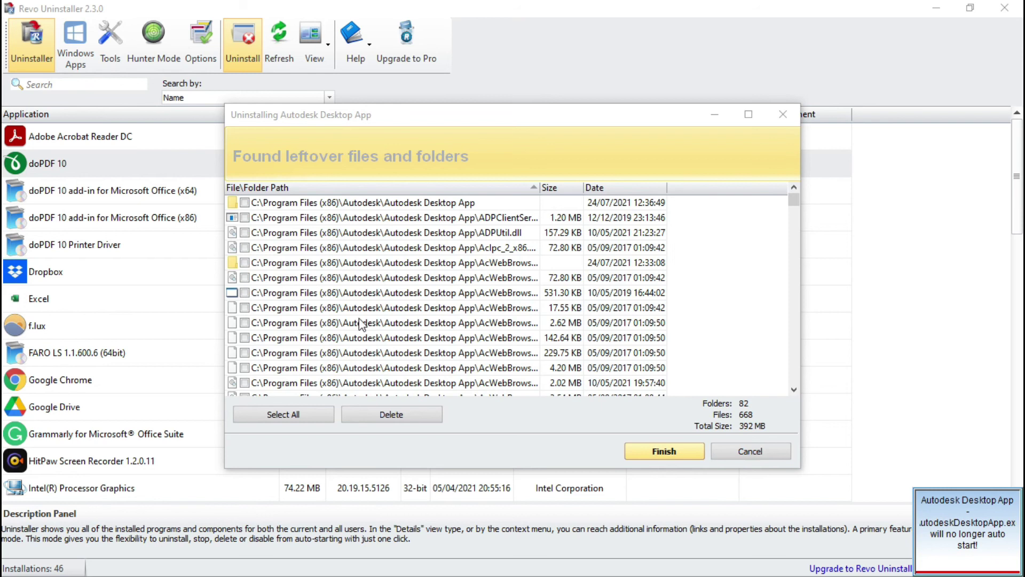
# - Delete all 82 leftover folders and 668 files, accepting removal of the rest at restart
pyautogui.click(290, 414)
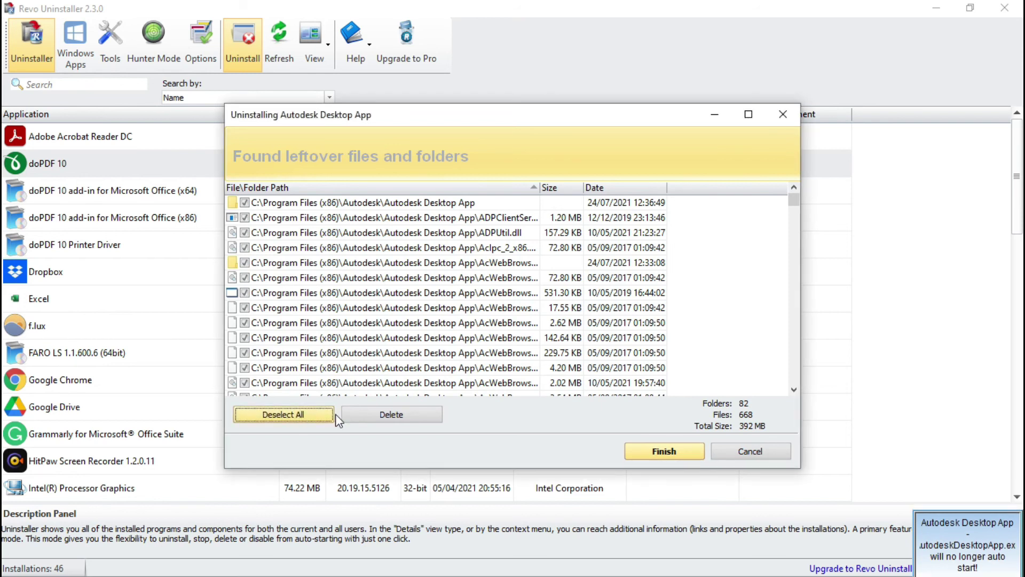
pyautogui.click(369, 416)
pyautogui.click(554, 327)
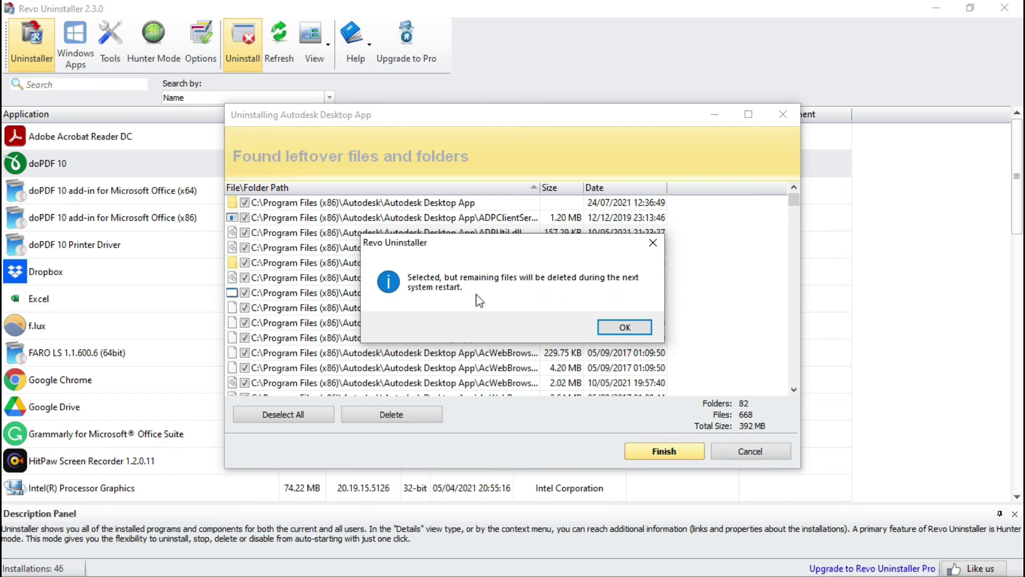
pyautogui.click(623, 327)
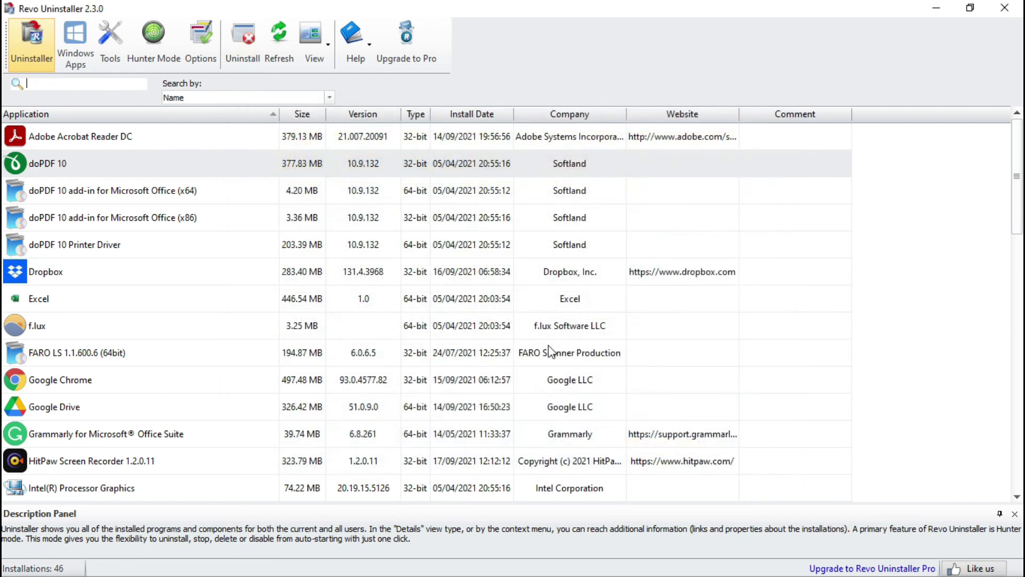